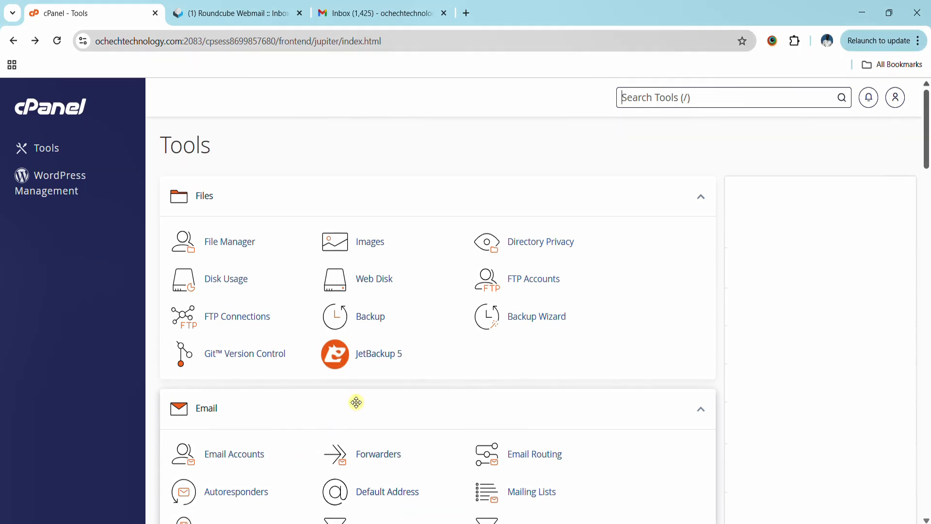
key("slash")
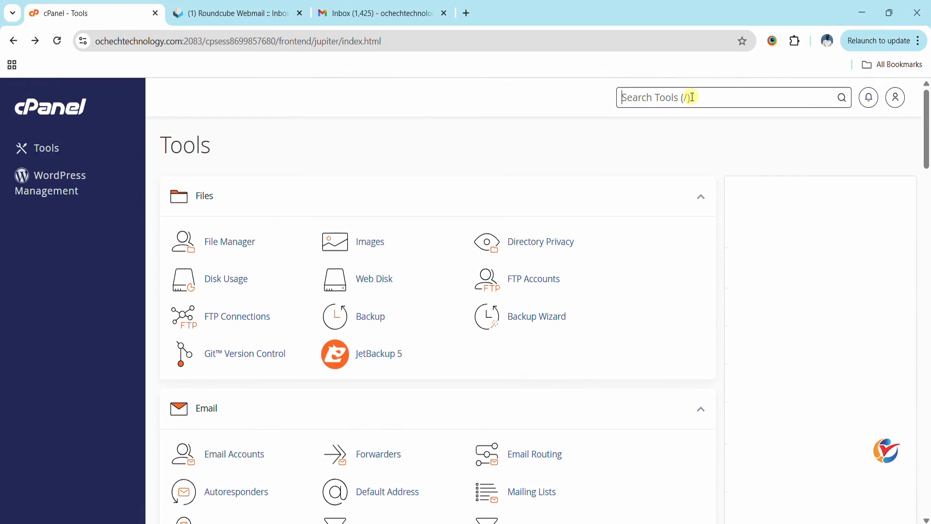
type("for")
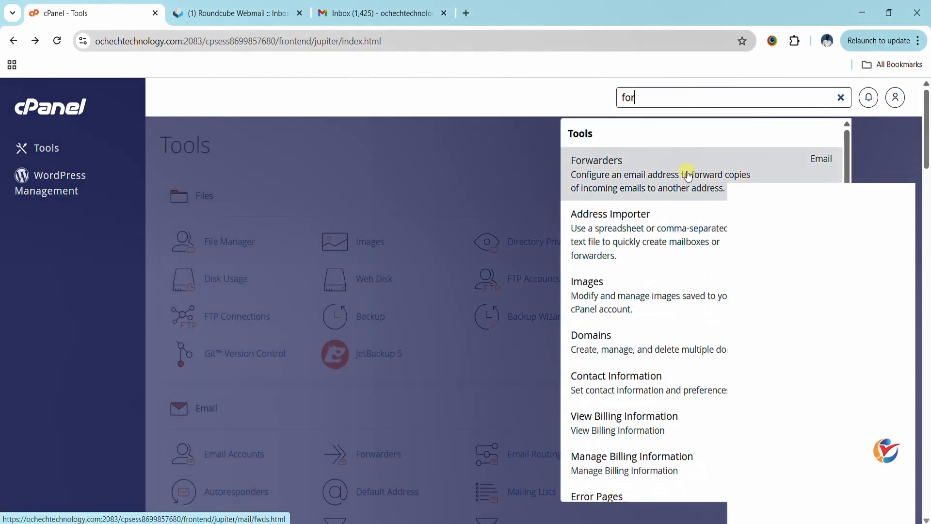
left_click(688, 175)
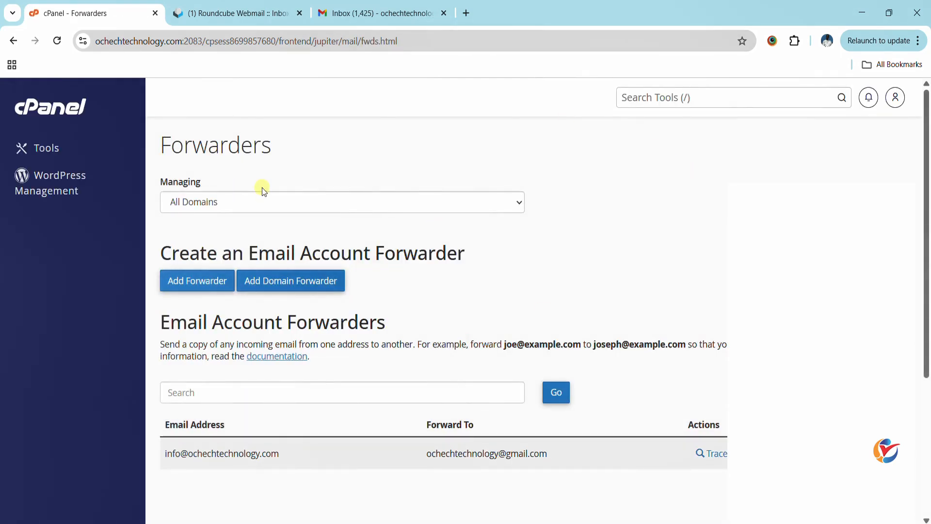
left_click(44, 147)
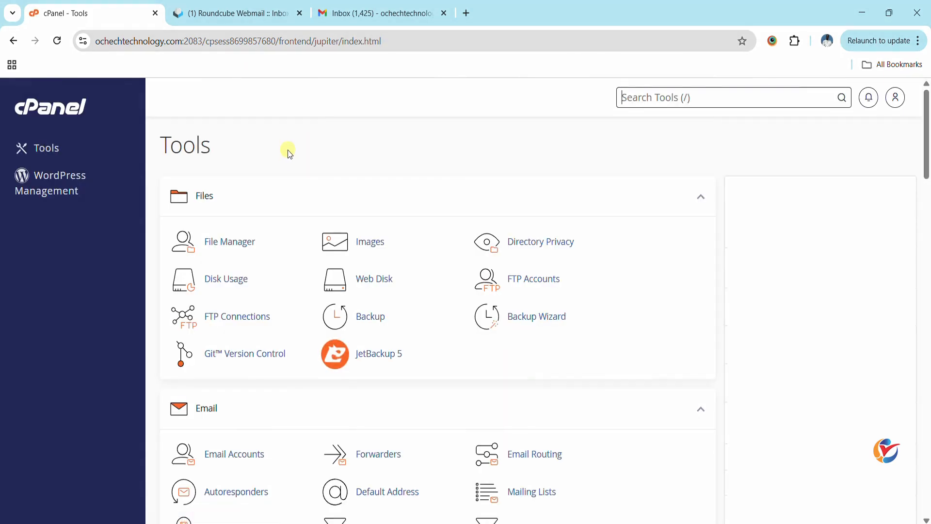
scroll(288, 150, "down", 6)
scroll(255, 229, "up", 6)
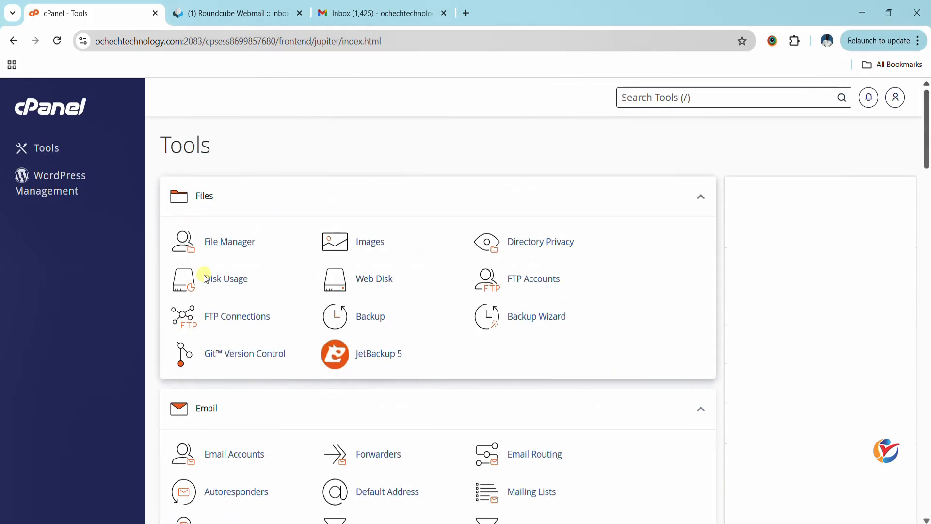
scroll(291, 339, "down", 6)
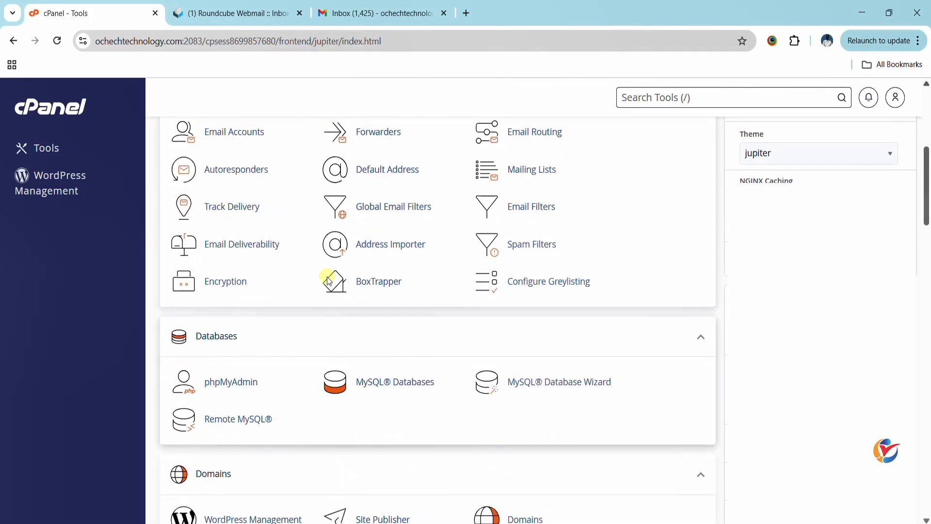
Go to Forwarders in the Email section and start adding a new account forwarder.
left_click(377, 139)
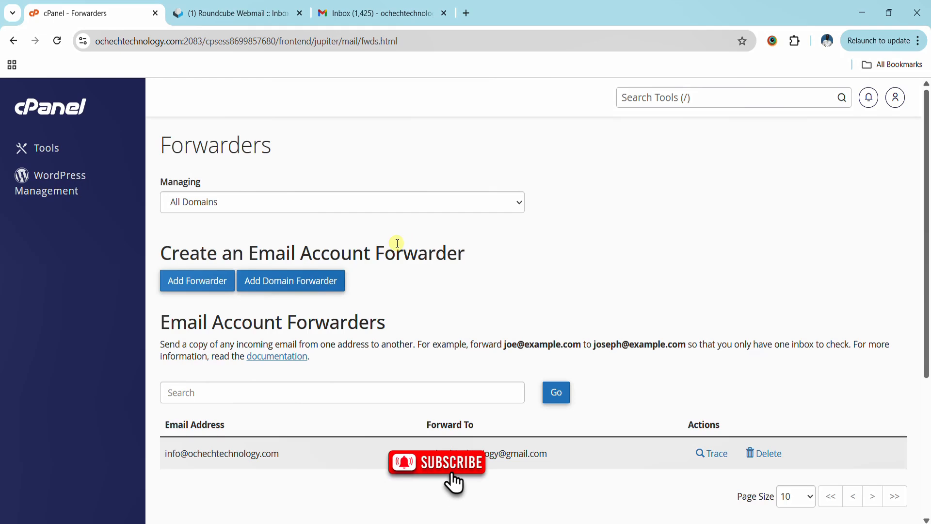
left_click(200, 284)
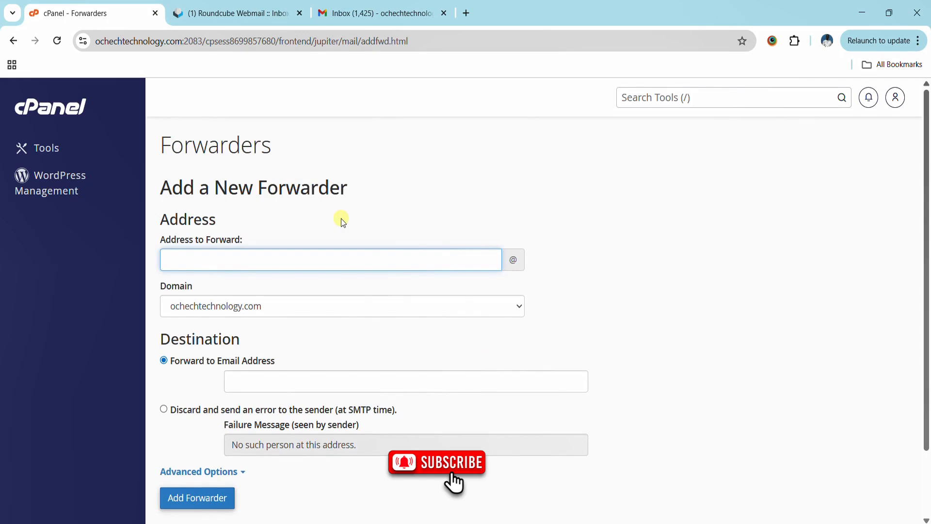
Forward the 'sales' address to the Gmail destination address and save the forwarder.
left_click(290, 262)
type("sales")
left_click(333, 385)
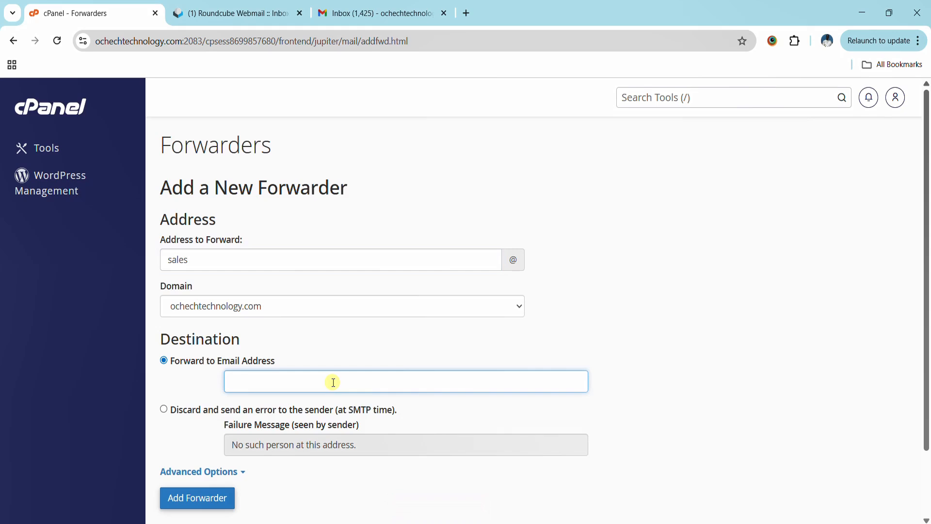
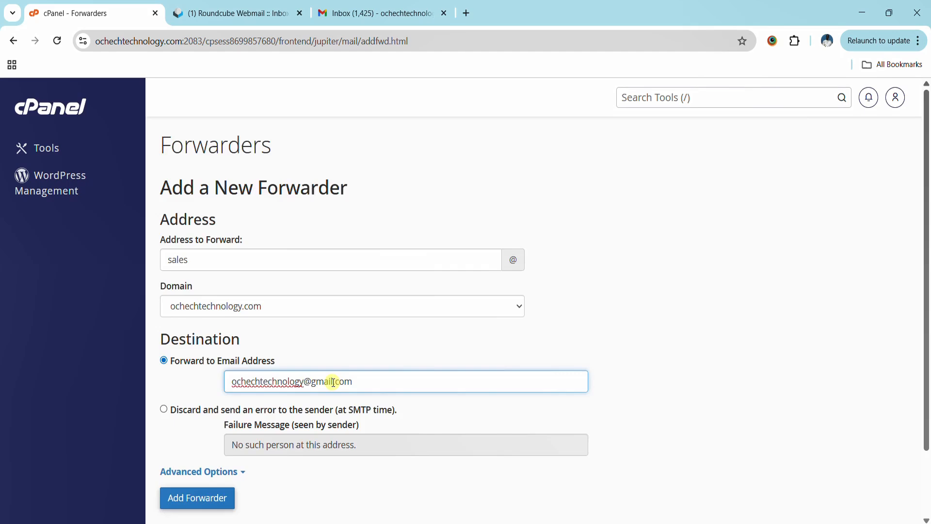
scroll(281, 456, "down", 2)
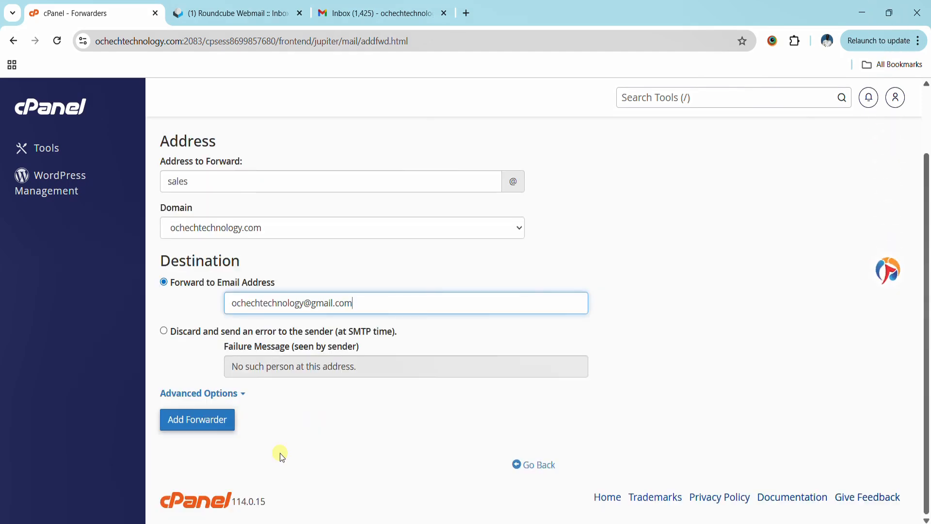
left_click(195, 422)
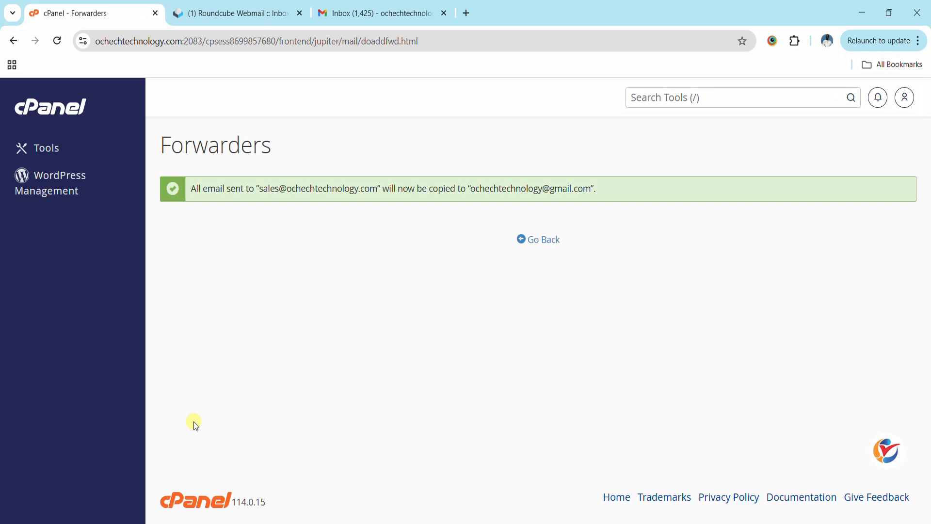
Go back to the Forwarders list and highlight the info and sales forwarder rows.
left_click(532, 240)
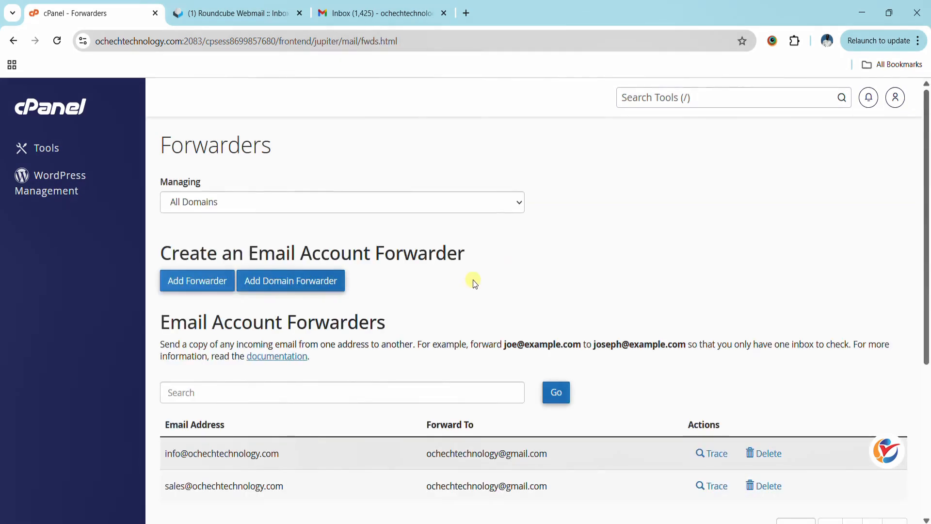
scroll(476, 284, "down", 5)
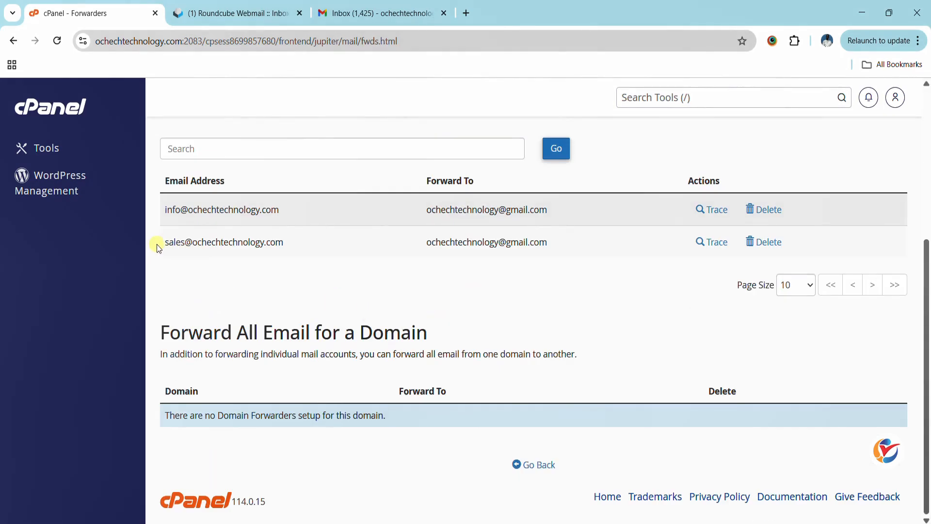
left_click_drag(156, 246, 464, 270)
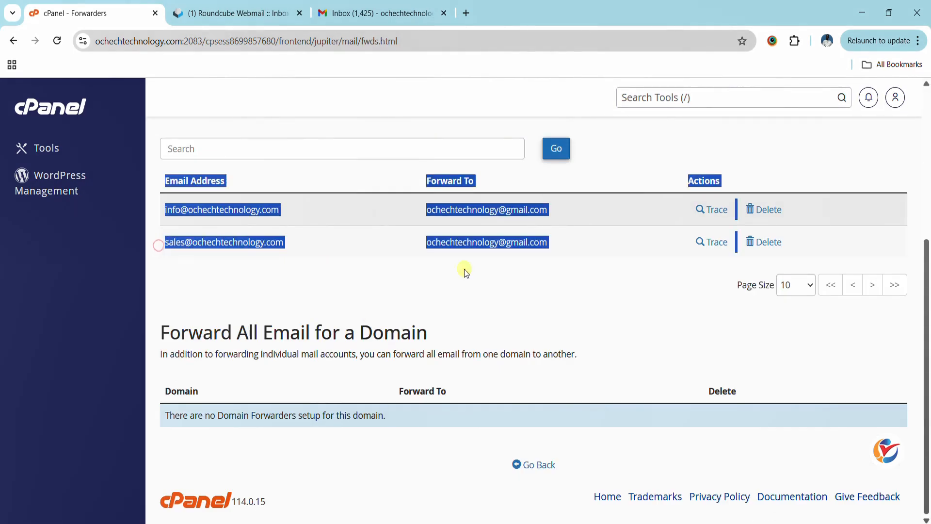
double_click(184, 266)
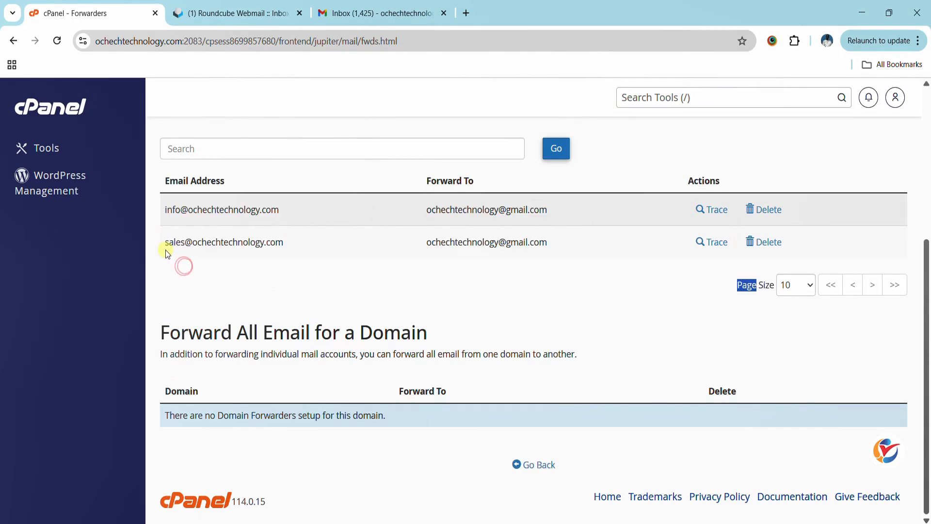
left_click(636, 290)
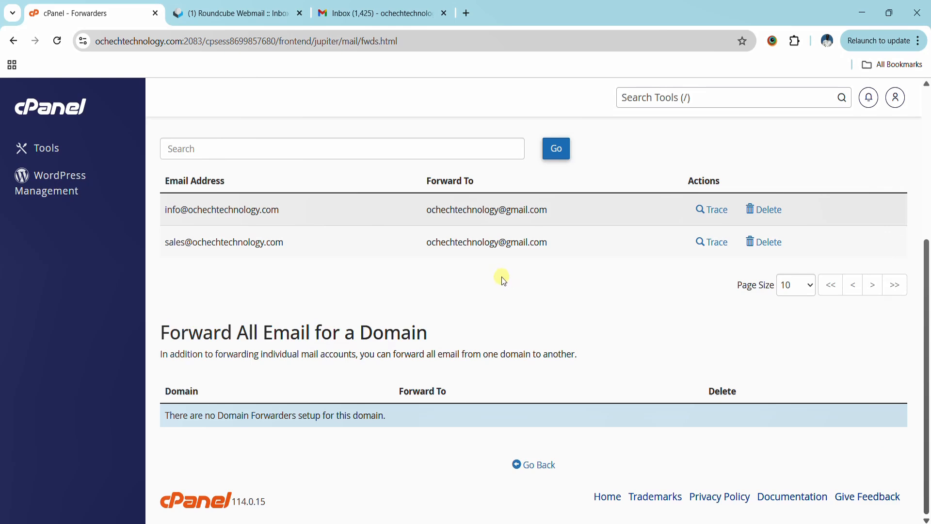
Confirm the 'Simple Forward Test' message is in Roundcube's sales inbox, then move to Gmail.
left_click(251, 11)
left_click_drag(67, 97, 193, 96)
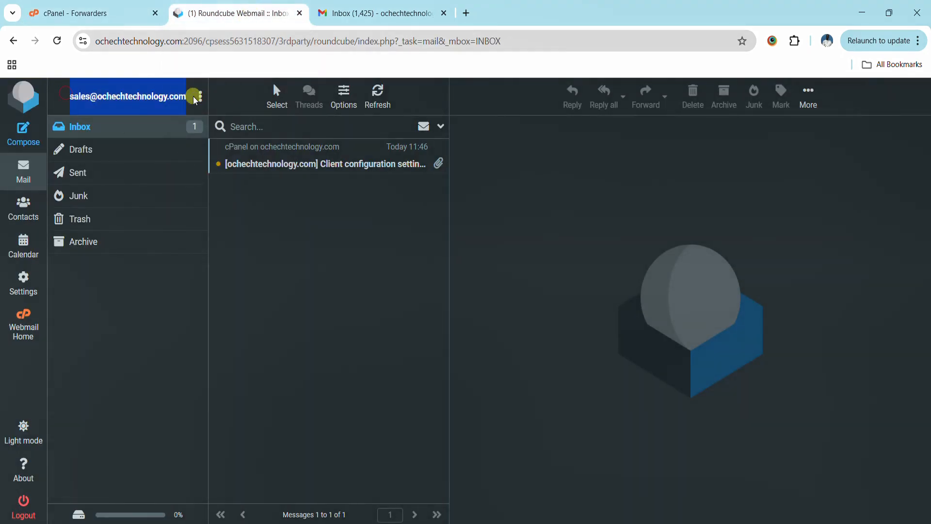
left_click(155, 96)
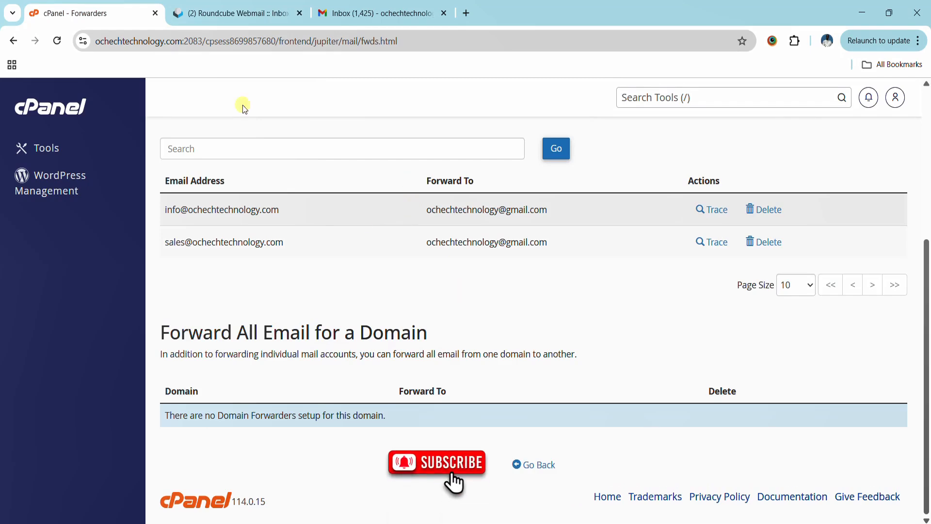
left_click(214, 10)
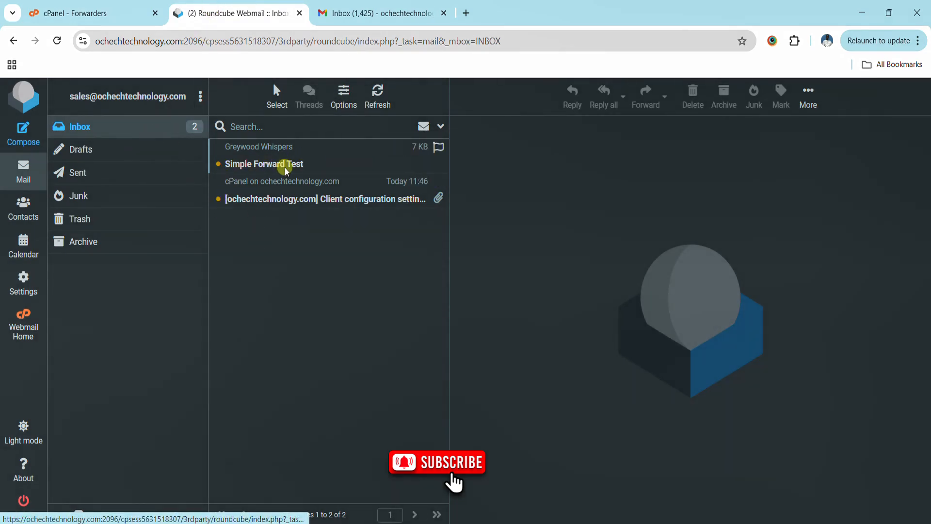
left_click(347, 15)
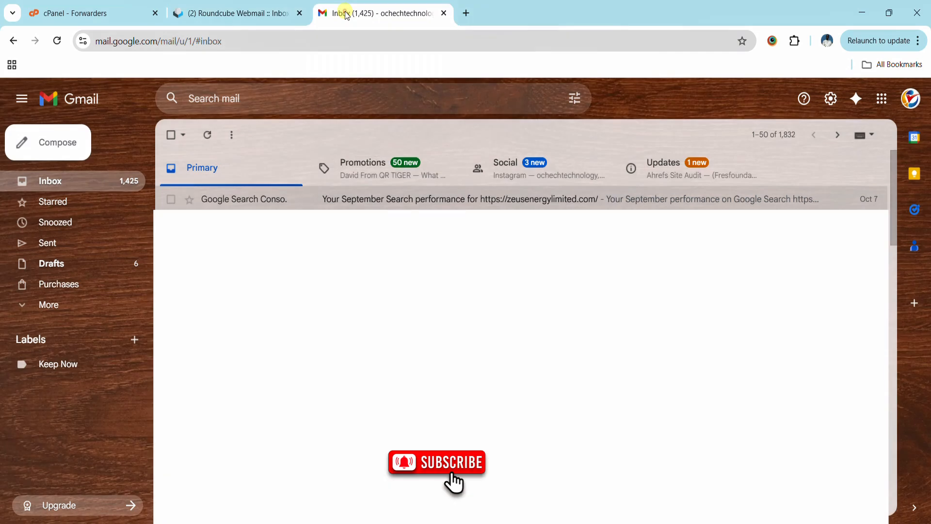
Refresh Gmail, trash the Simple Forward Test conversation, and go back to Roundcube.
left_click(207, 135)
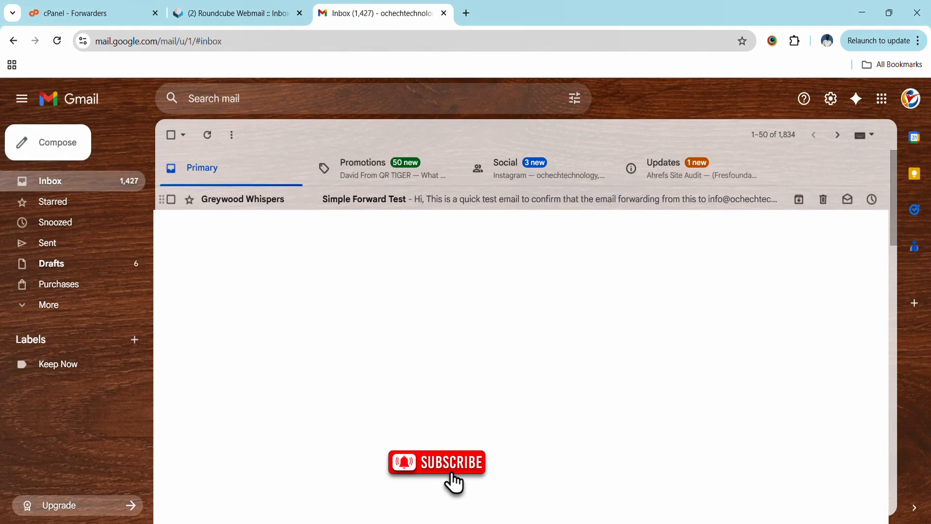
left_click(823, 199)
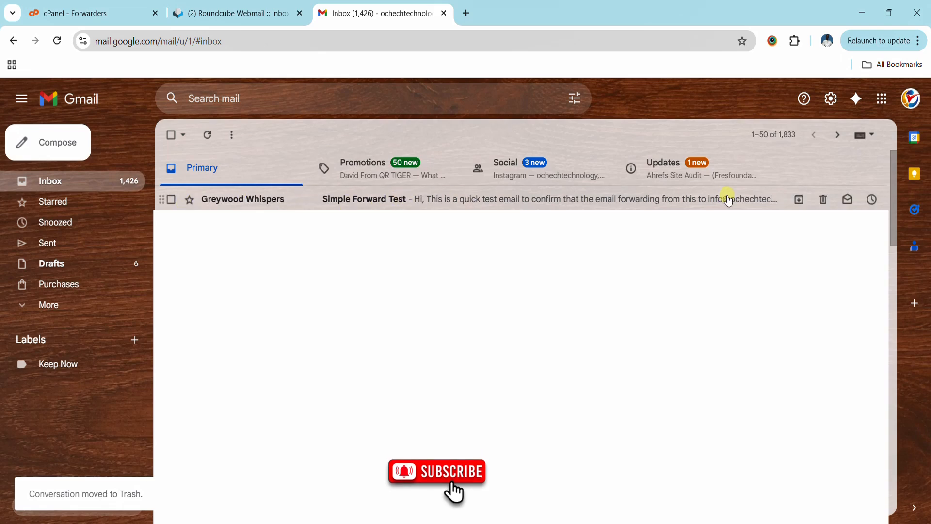
left_click(209, 13)
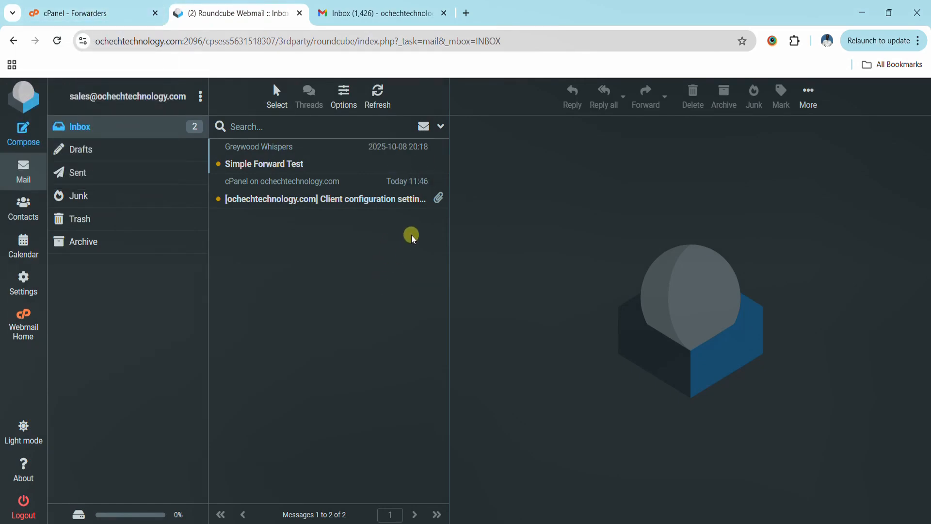
Refresh Roundcube's sales inbox twice until the 'Second Test' message arrives.
left_click(75, 13)
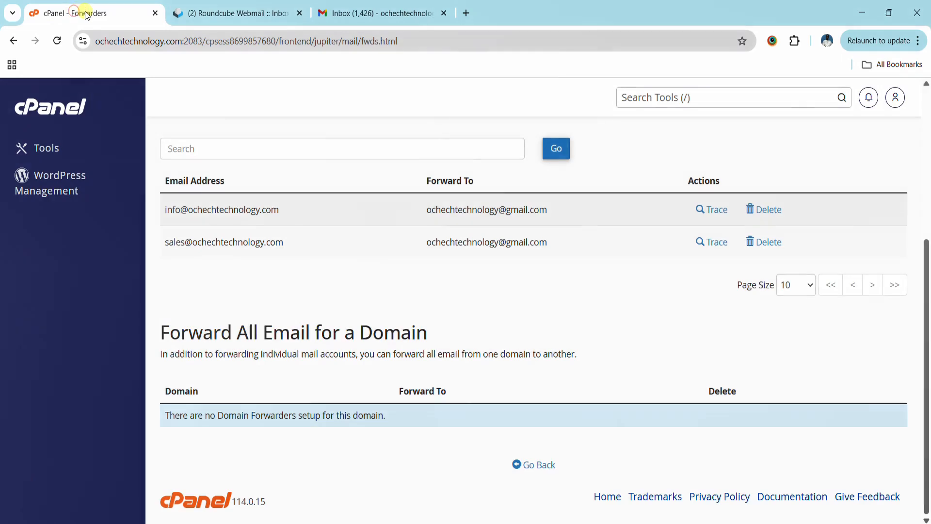
left_click(211, 13)
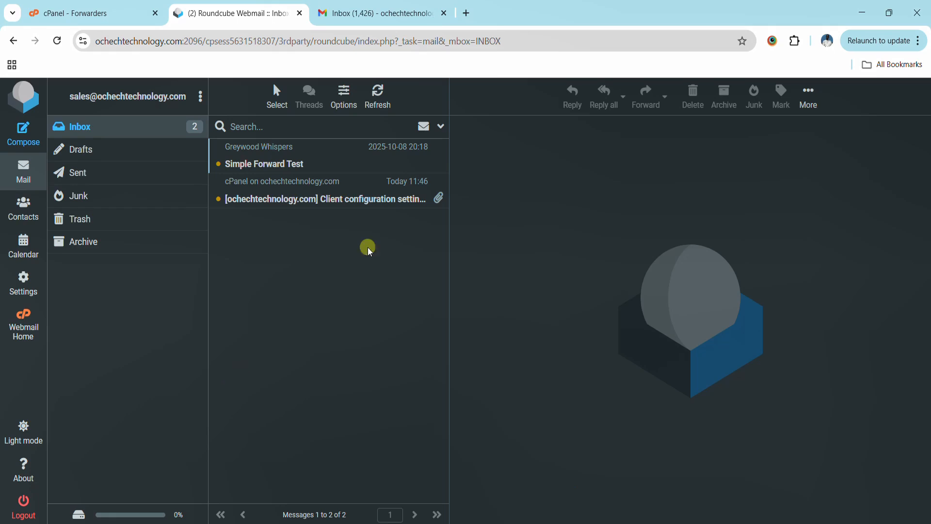
left_click(378, 92)
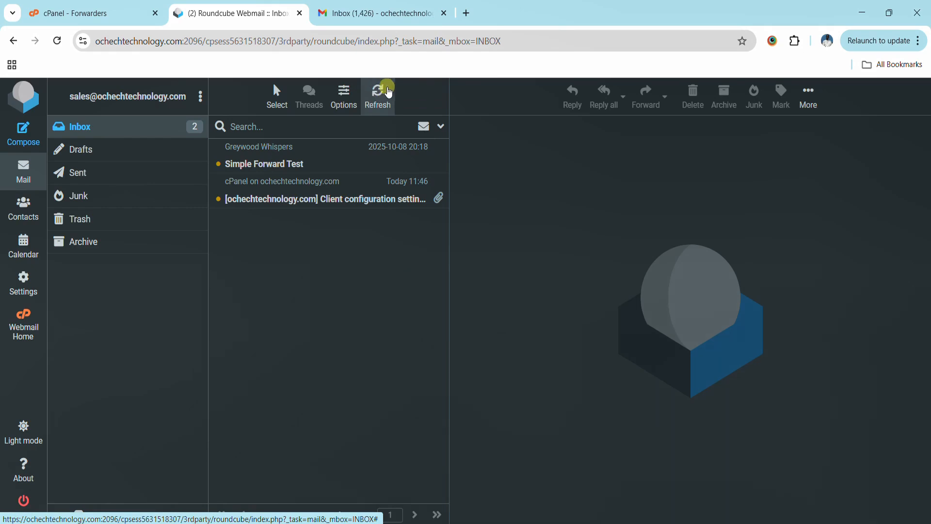
left_click(382, 92)
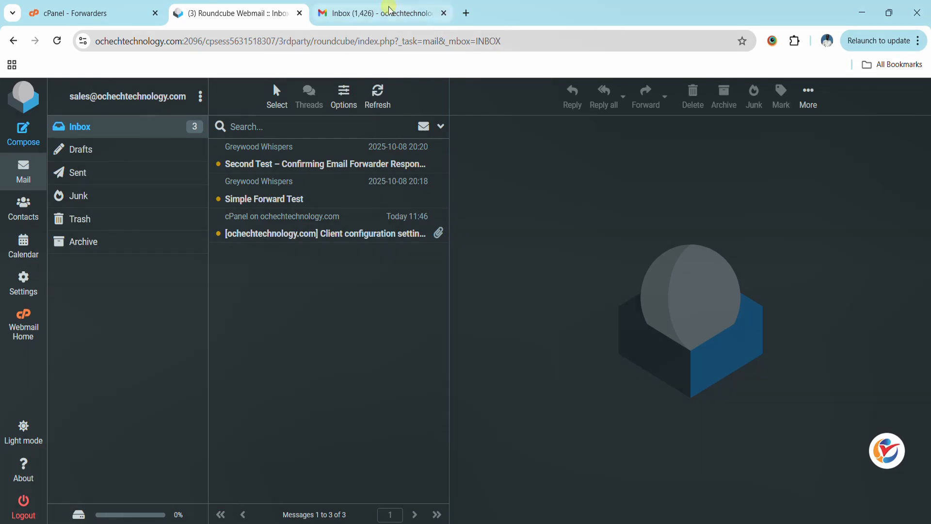
left_click(378, 18)
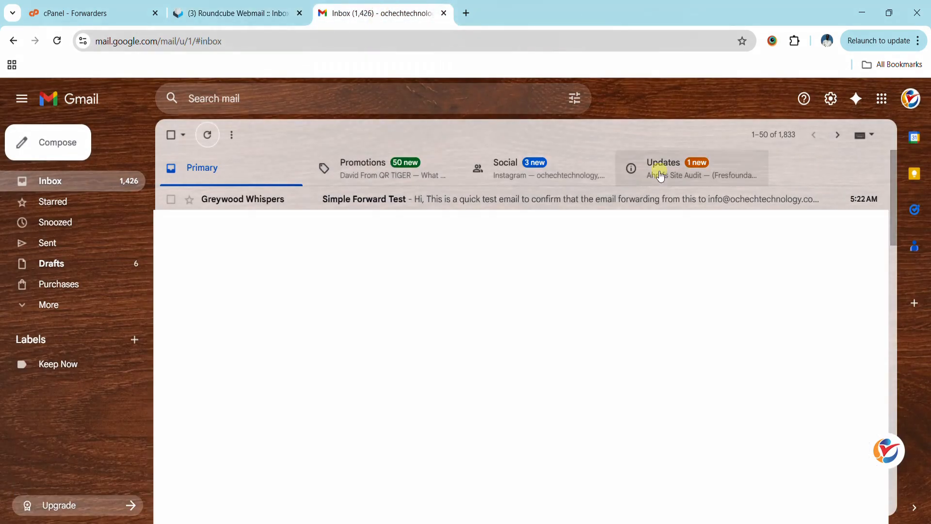
left_click(208, 137)
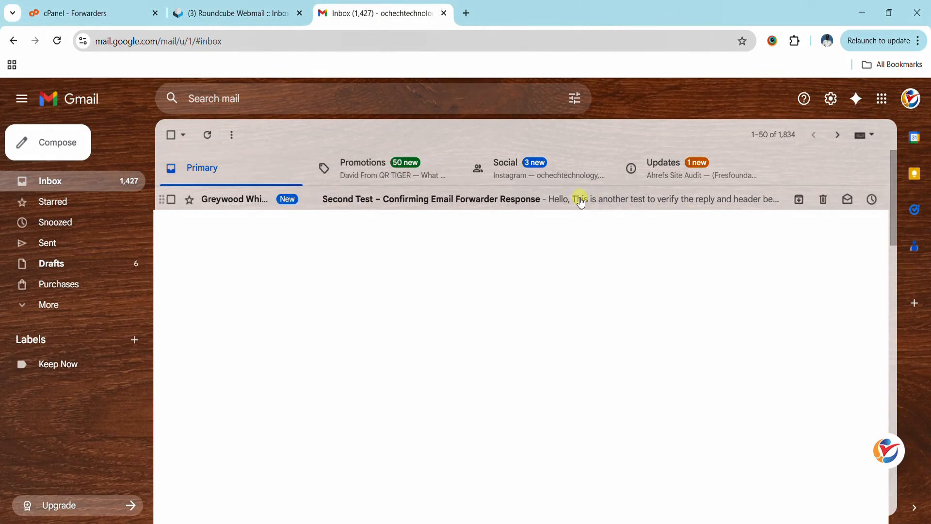
Return to cPanel's Forwarders page and start a new domain forwarder for ochechtechnology.com.
left_click(127, 13)
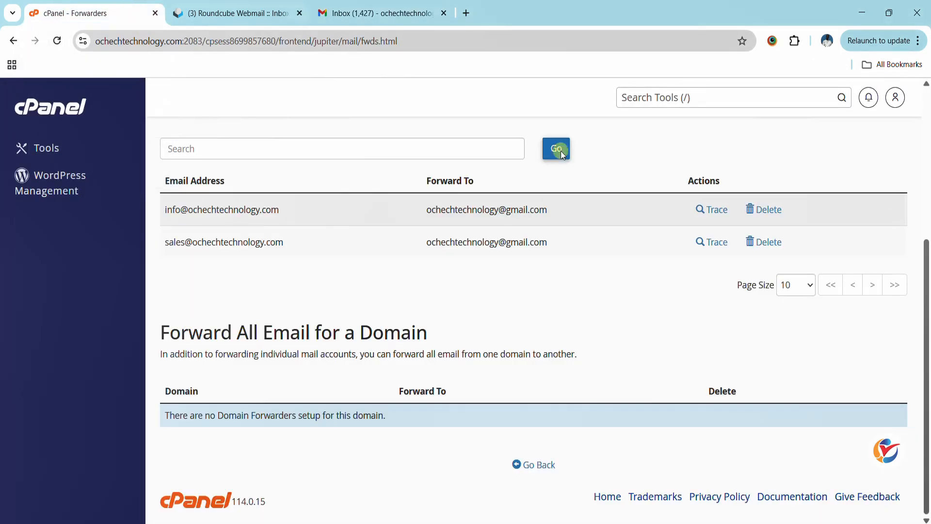
scroll(604, 225, "up", 5)
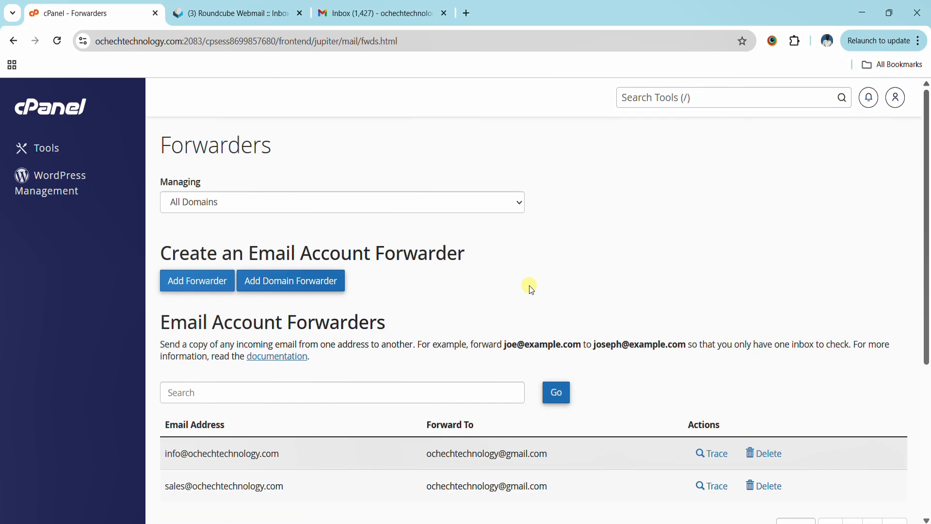
left_click(314, 284)
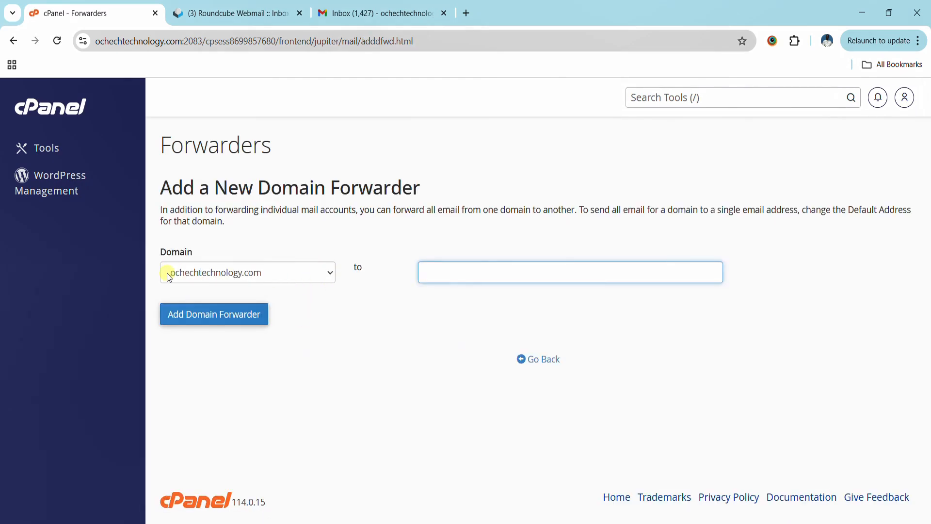
Set the domain forwarder destination to gmail.com and submit it.
left_click(424, 272)
type("g")
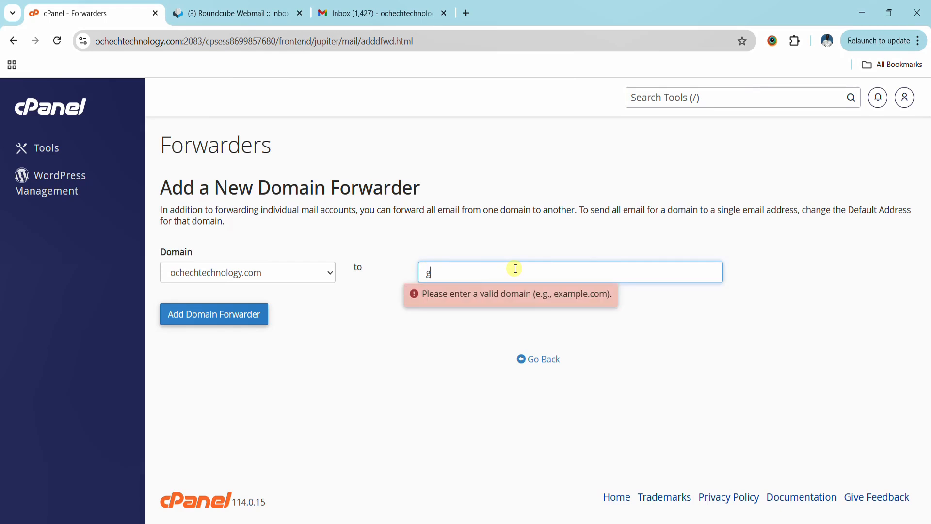
type("mail.com")
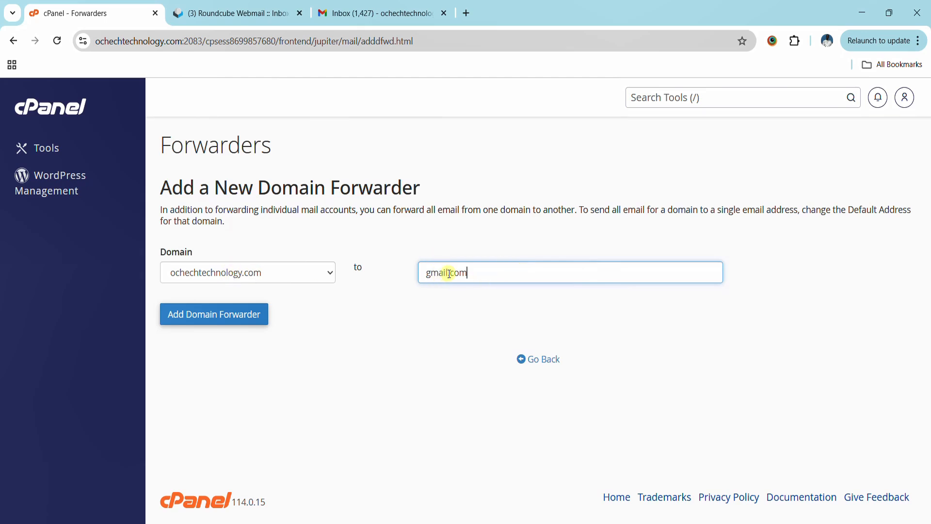
left_click_drag(431, 272, 449, 274)
left_click(209, 320)
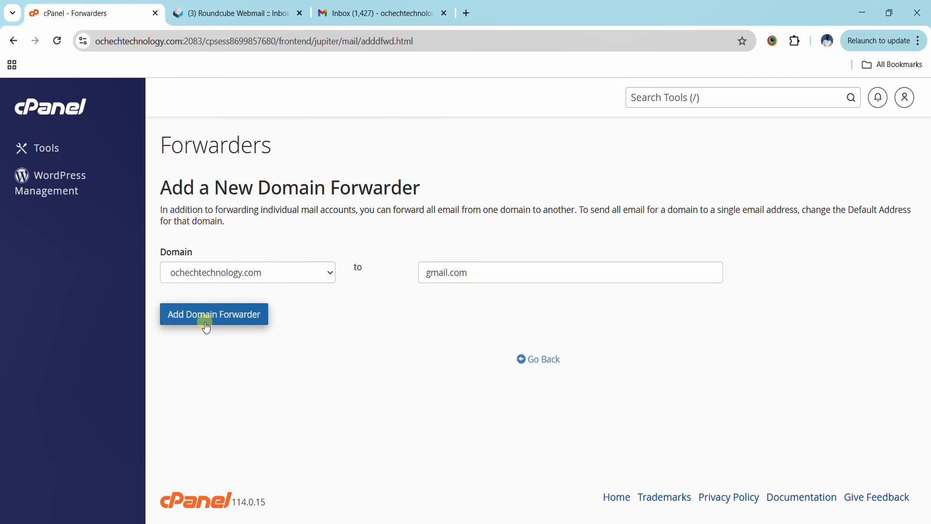